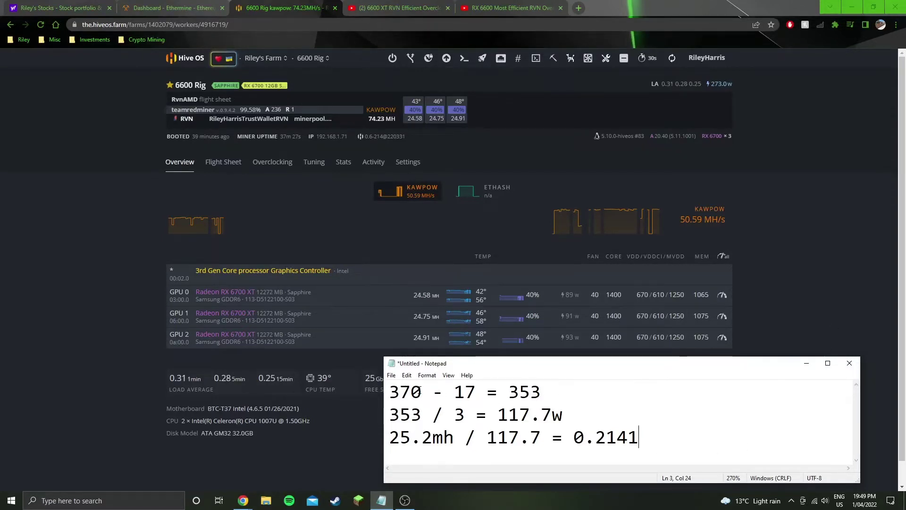
# Append 'w' after 370 on line 1, then check the 17, 353 and 117.7w figures
pyautogui.click(422, 392)
pyautogui.write('w')
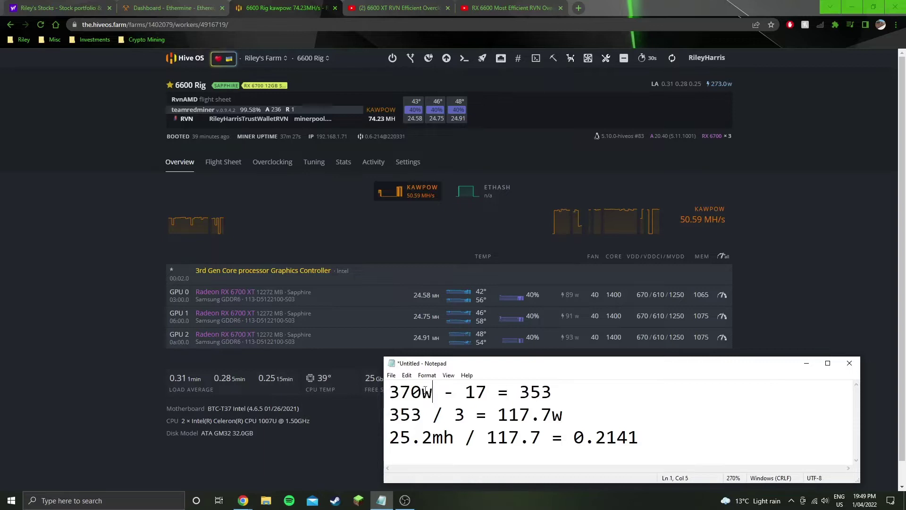
pyautogui.doubleClick(475, 390)
pyautogui.click(487, 392)
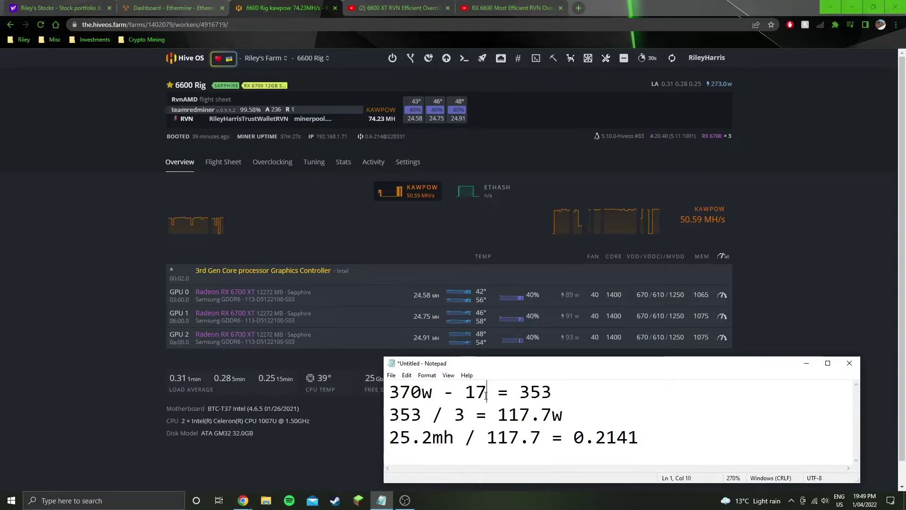
pyautogui.doubleClick(524, 391)
pyautogui.click(558, 392)
pyautogui.moveTo(498, 415); pyautogui.dragTo(523, 414)
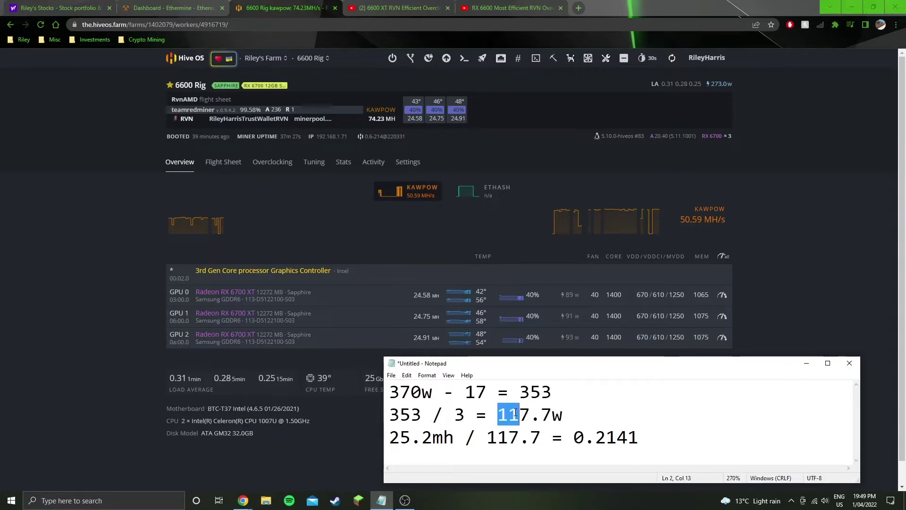
pyautogui.click(551, 415)
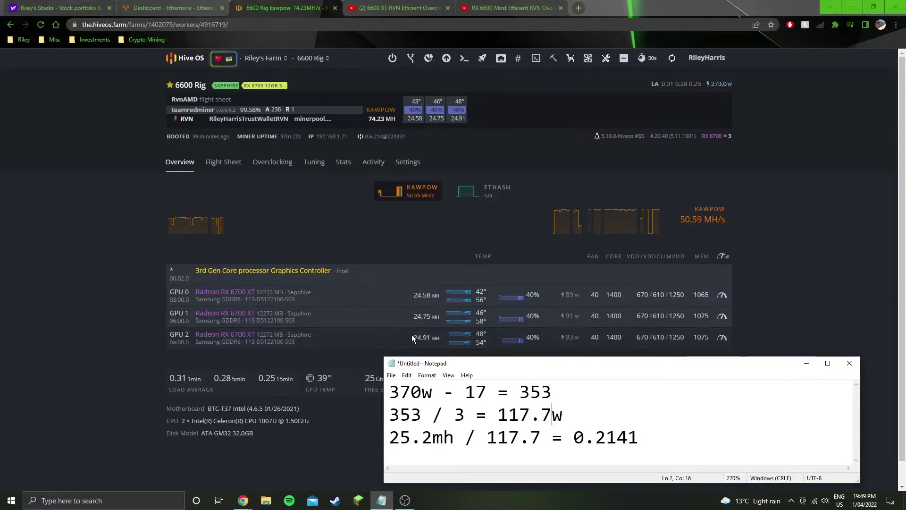
# Switch between the notes and the rig dashboard, leaving the 6600 Rig dashboard in front
pyautogui.moveTo(659, 209)
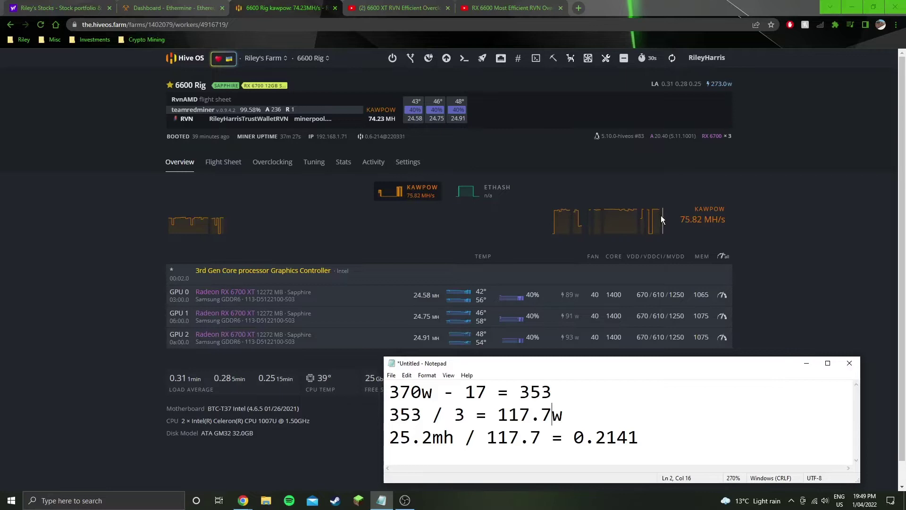
pyautogui.click(671, 58)
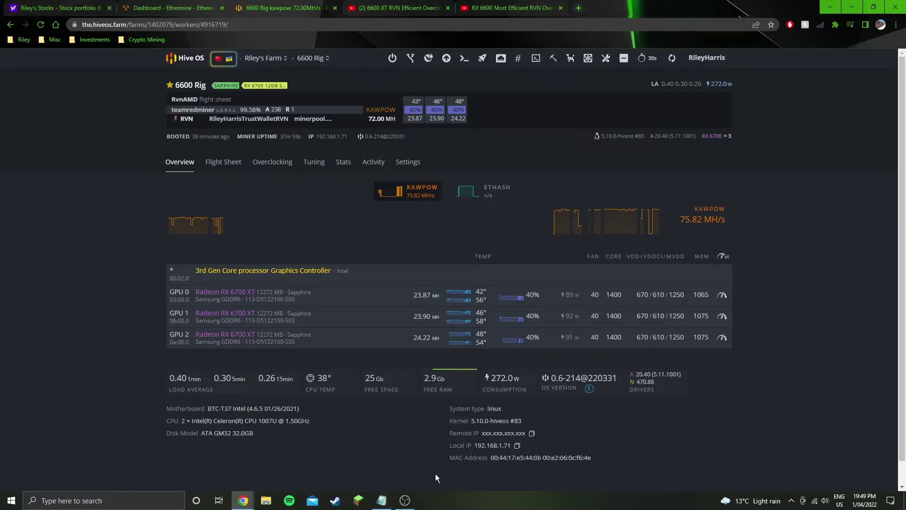
pyautogui.click(382, 501)
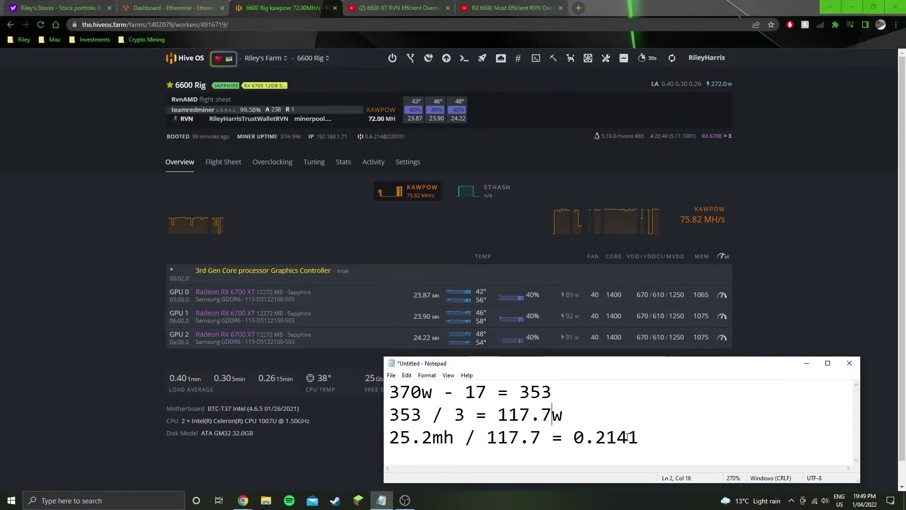
pyautogui.click(814, 271)
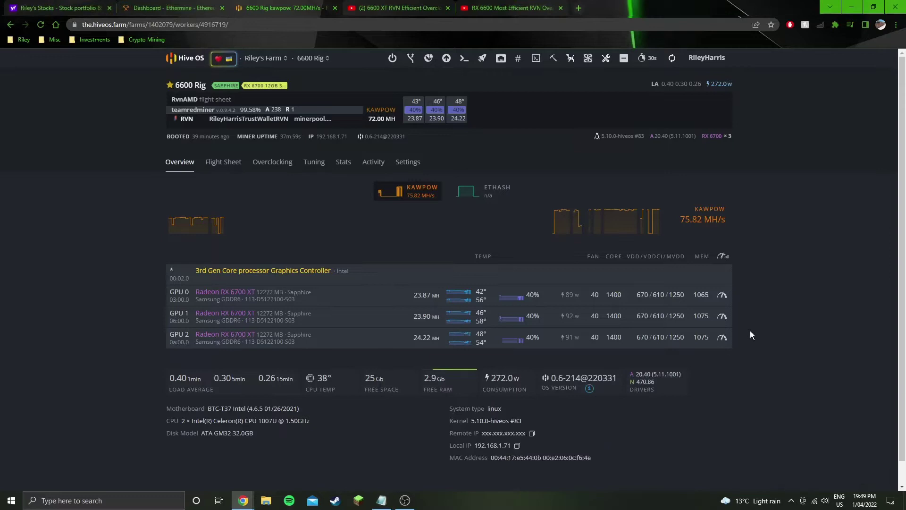
# Watch the RX 6600 Most Efficient RVN Overclocks video, then return to the 6600 Rig dashboard
pyautogui.click(399, 8)
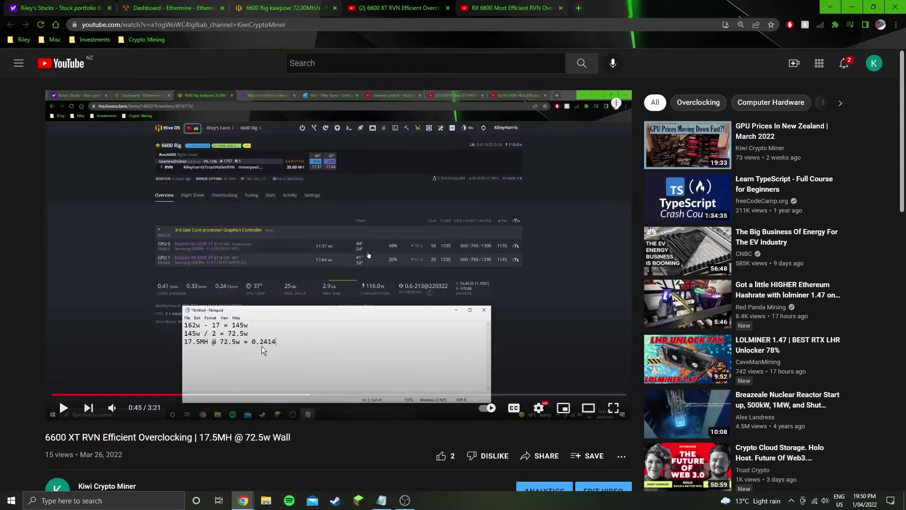
pyautogui.hotkey('ctrl', 'Tab')
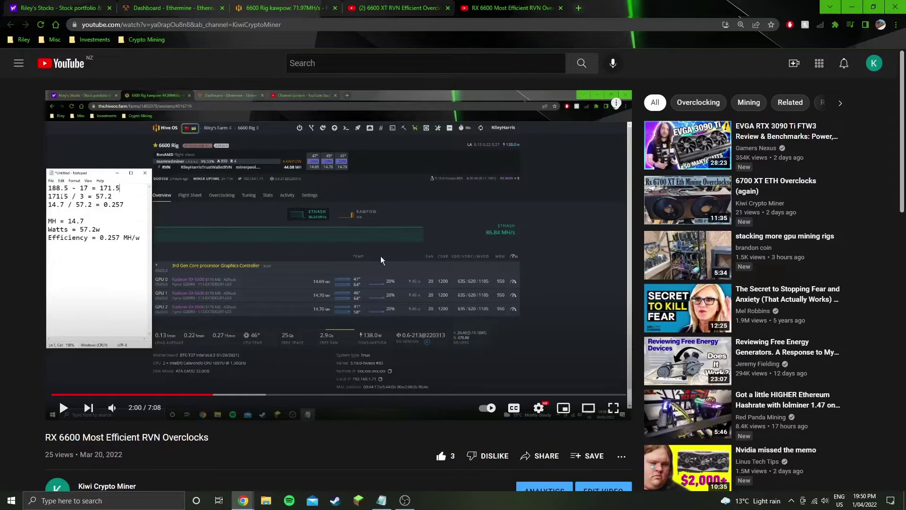
pyautogui.hotkey('ctrl', '3')
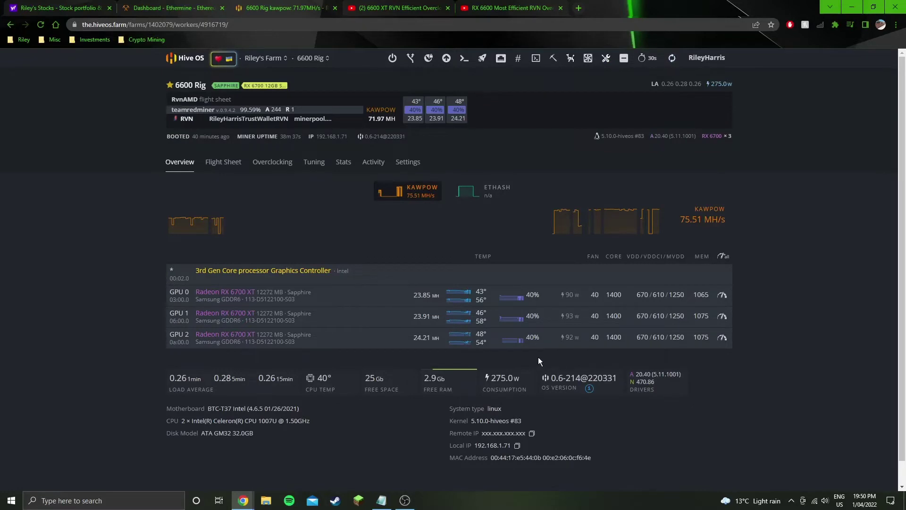
# Nudge the calculations window left, then refresh the 6600 Rig's live stats twice
pyautogui.click(381, 500)
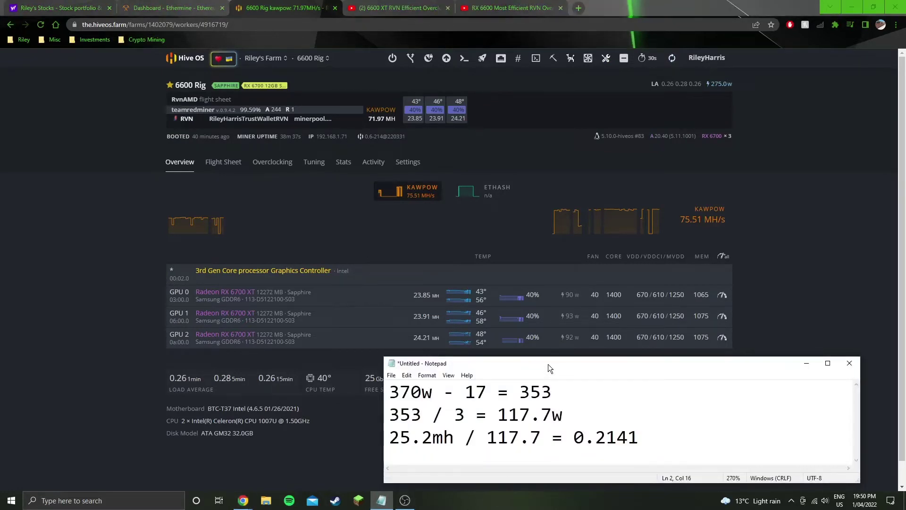
pyautogui.moveTo(461, 360); pyautogui.dragTo(454, 357)
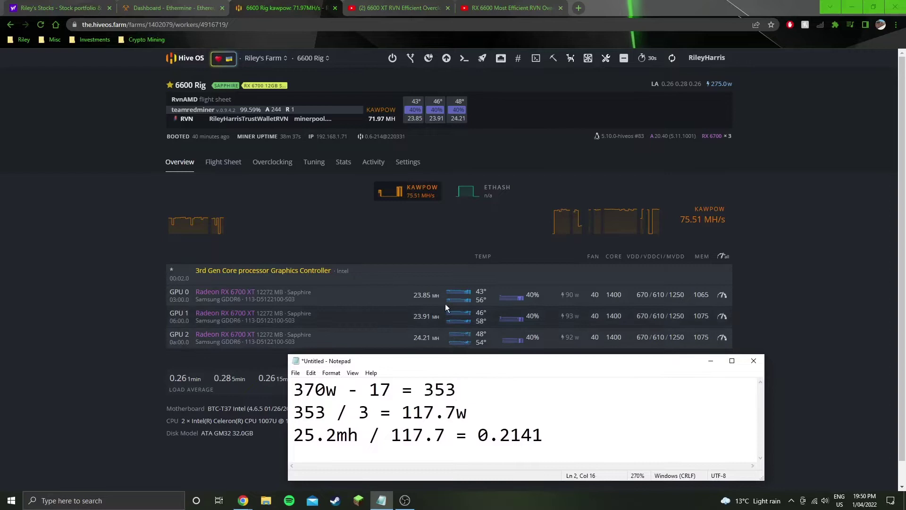
pyautogui.click(671, 58)
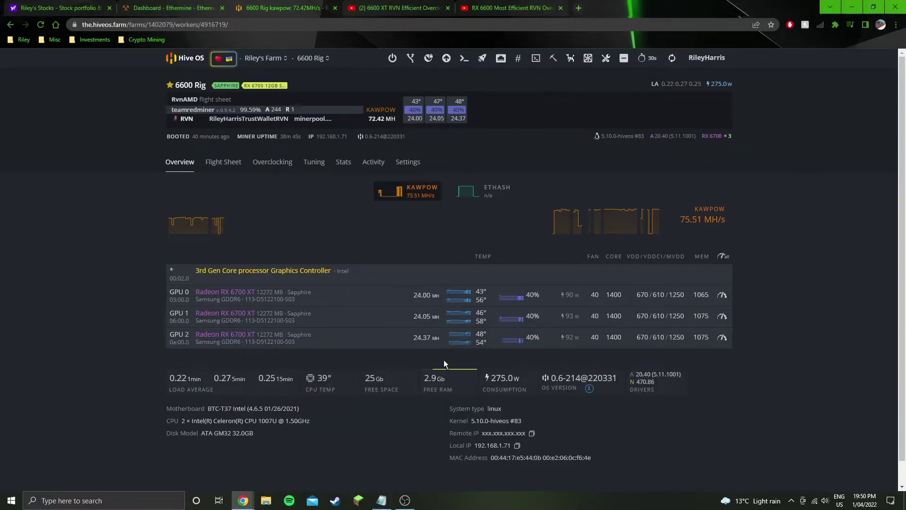
pyautogui.click(672, 58)
pyautogui.moveTo(655, 209)
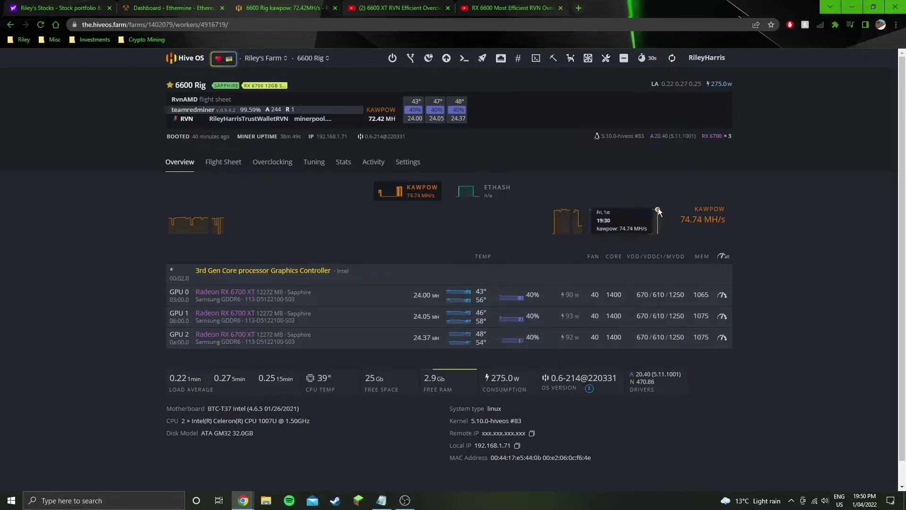
pyautogui.click(672, 58)
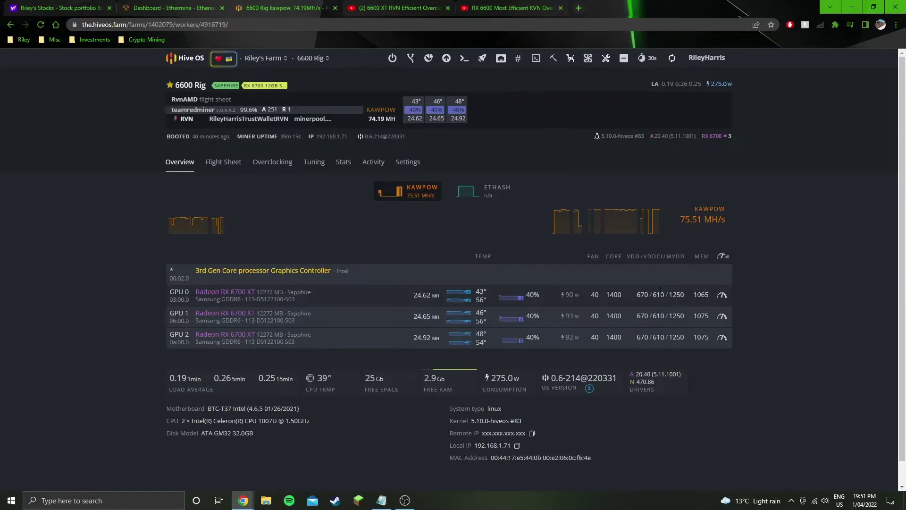
# Check GPU 0's overclock settings unchanged, then bring up the all-GPU Default Config
pyautogui.click(722, 295)
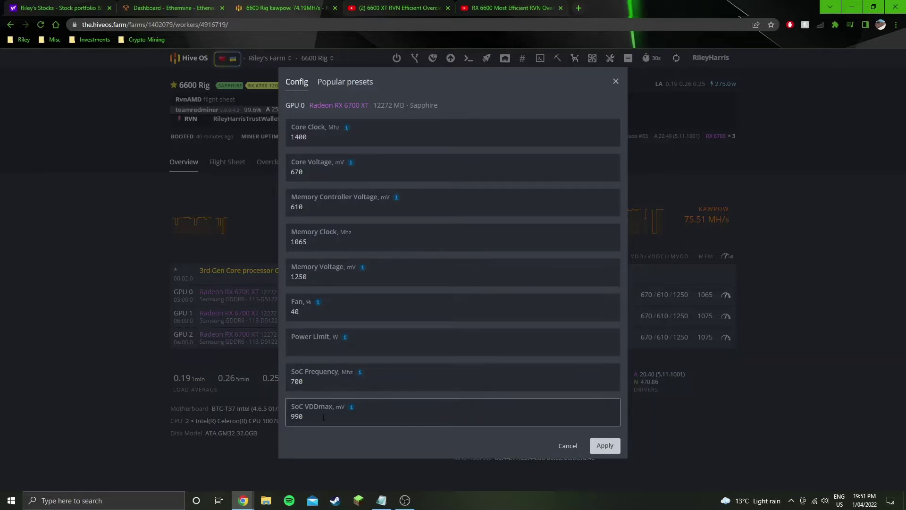
pyautogui.click(568, 446)
pyautogui.click(726, 257)
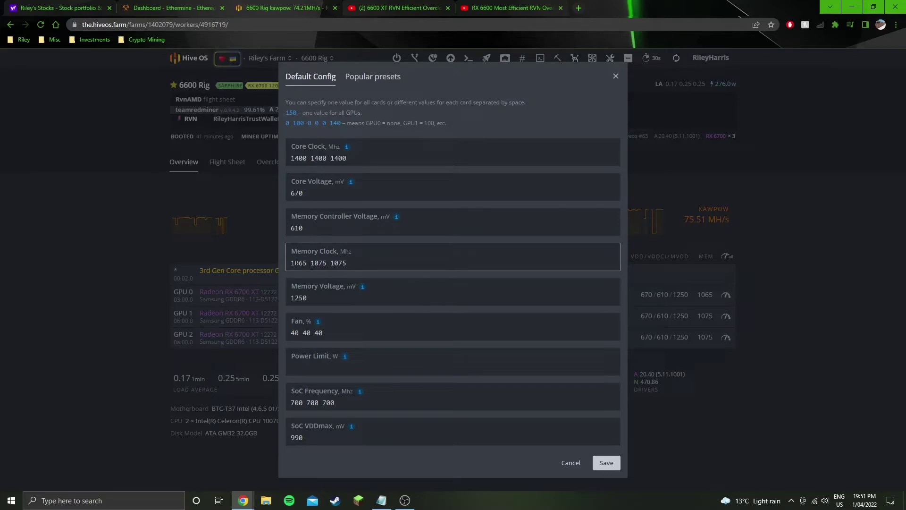
# Review the memory clocks, core voltage 670, memory controller voltage and memory voltage 1250
pyautogui.click(296, 263)
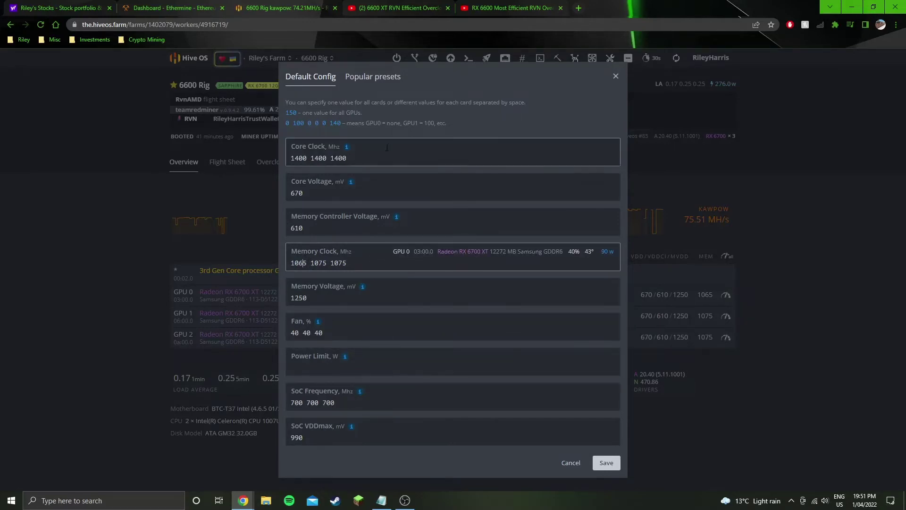
pyautogui.click(392, 175)
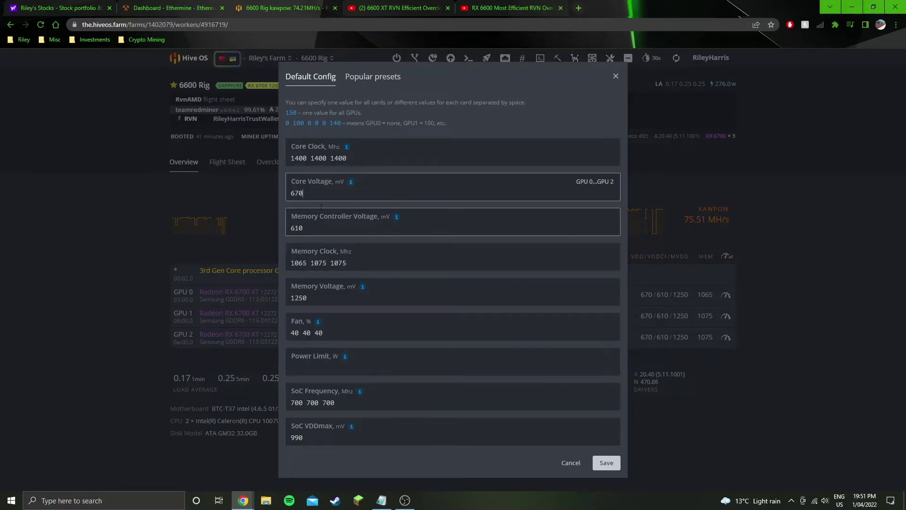
pyautogui.click(321, 227)
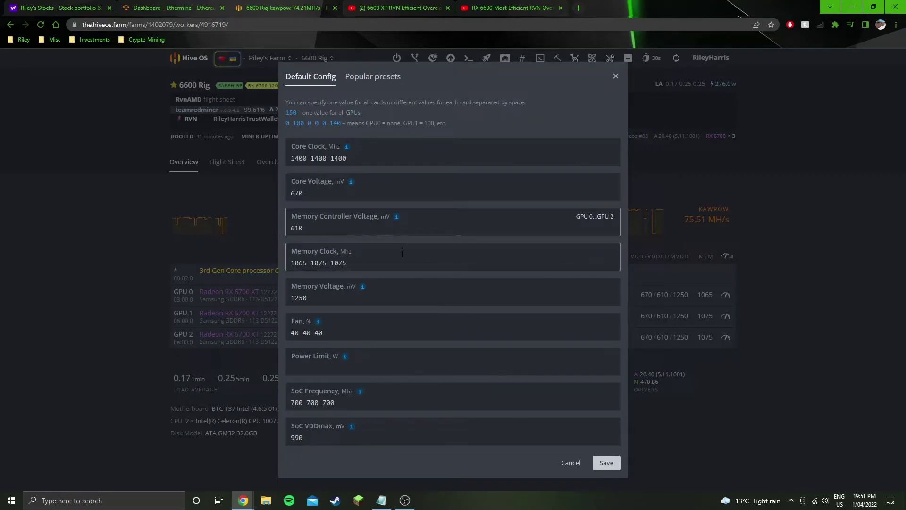
pyautogui.click(359, 264)
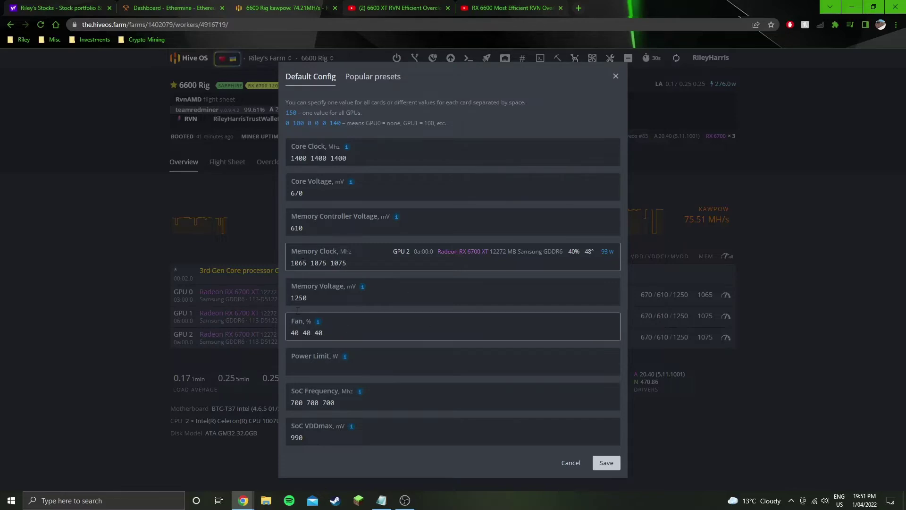
pyautogui.click(317, 298)
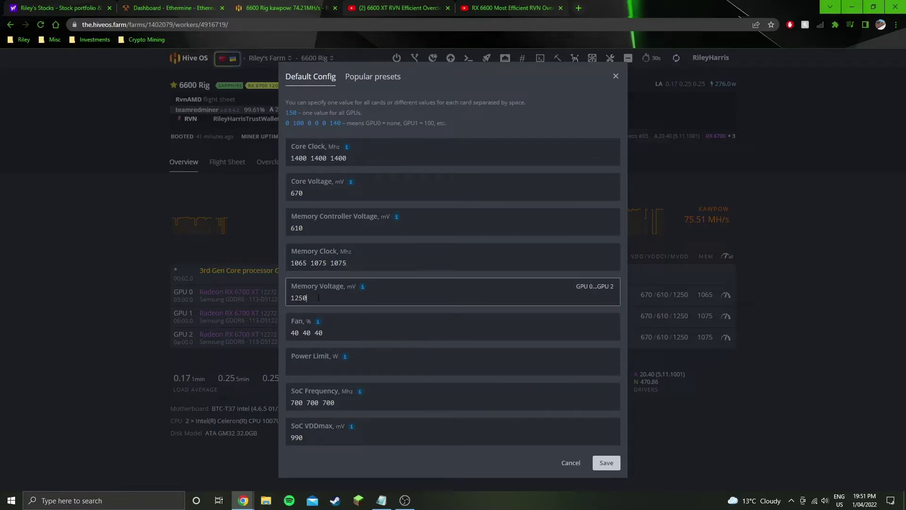
pyautogui.doubleClick(296, 193)
pyautogui.write('570')
pyautogui.click(295, 192)
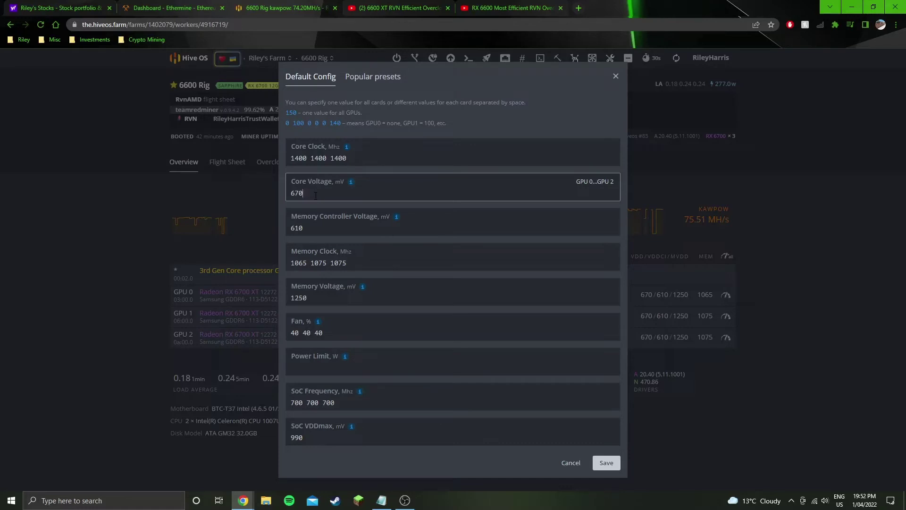
pyautogui.click(300, 297)
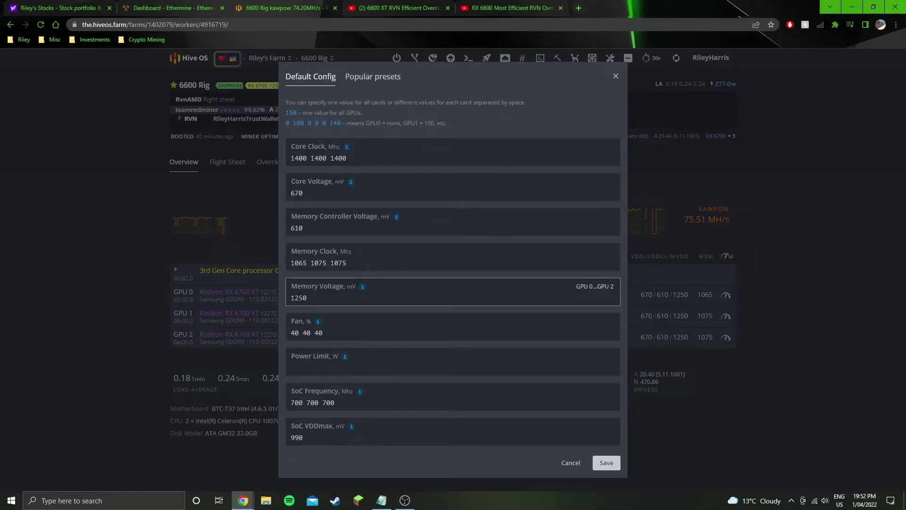
pyautogui.click(311, 297)
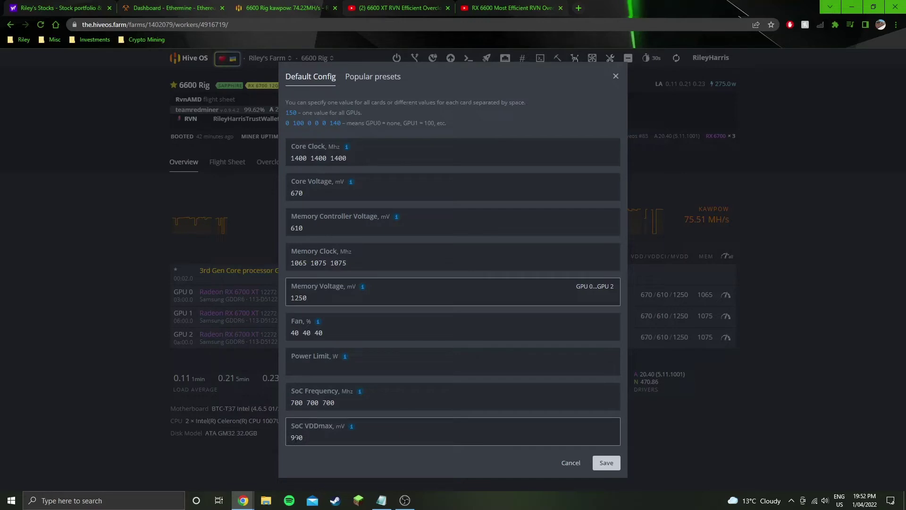
pyautogui.click(334, 463)
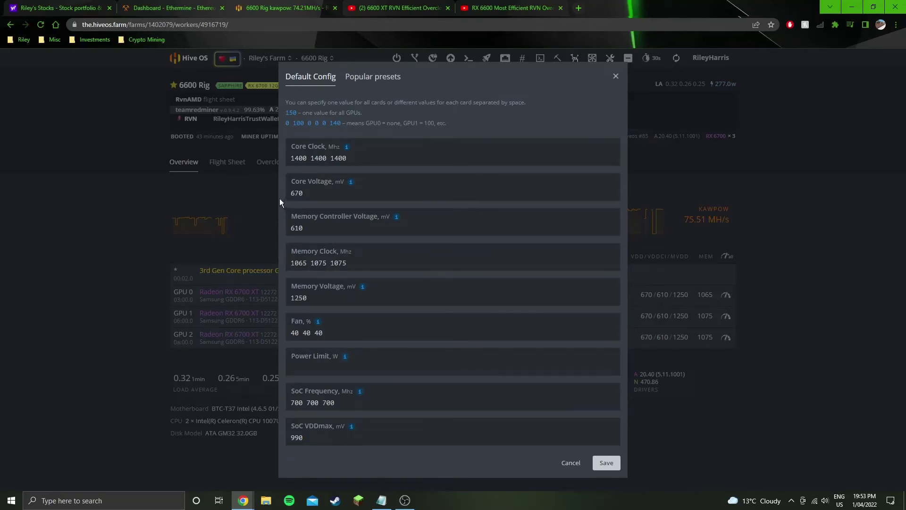
# Cancel the Default Config dialog unsaved and check GPU 0's temperature bars on the overview
pyautogui.click(571, 462)
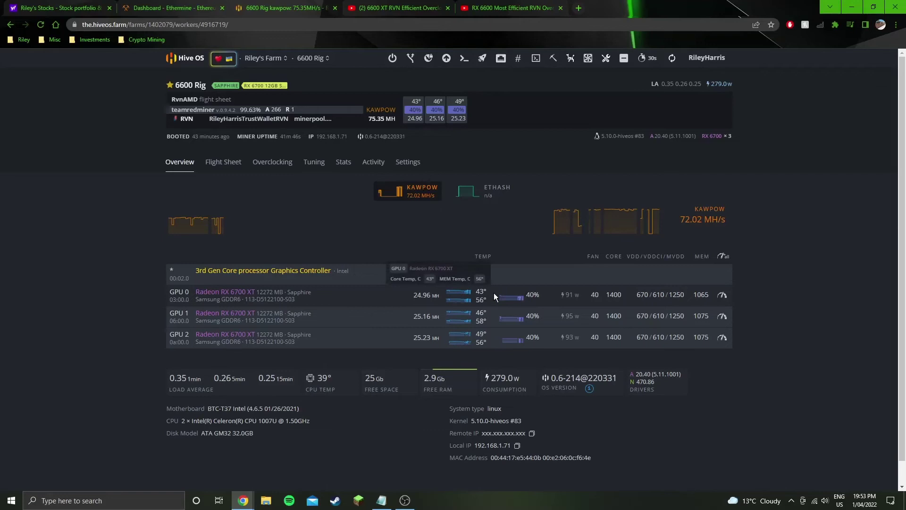
pyautogui.moveTo(485, 296)
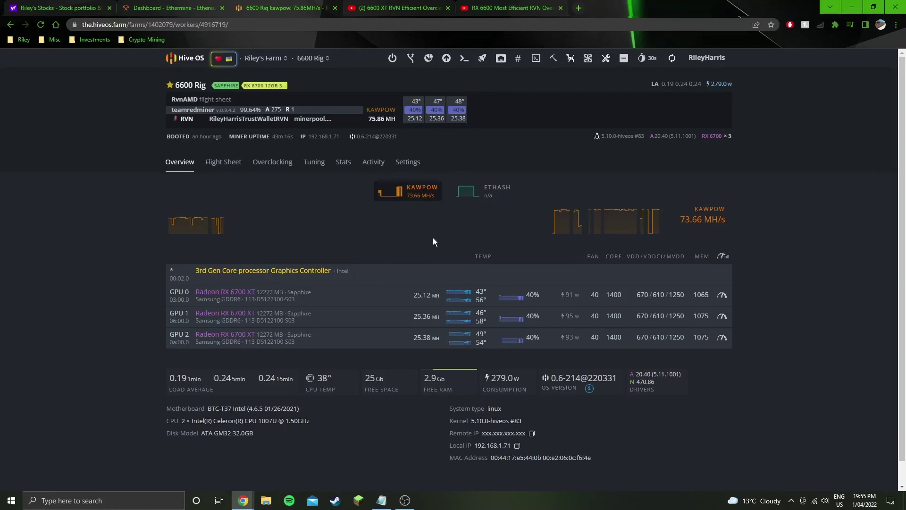
pyautogui.click(468, 193)
pyautogui.click(380, 191)
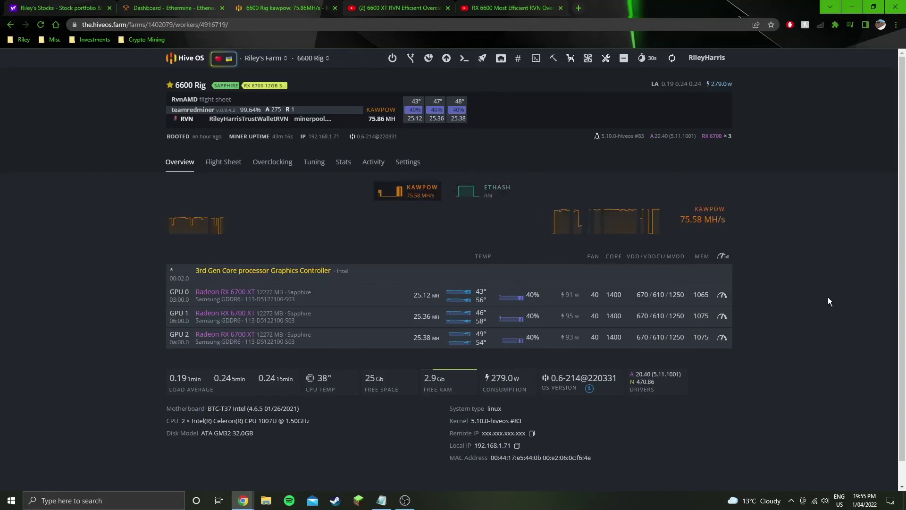